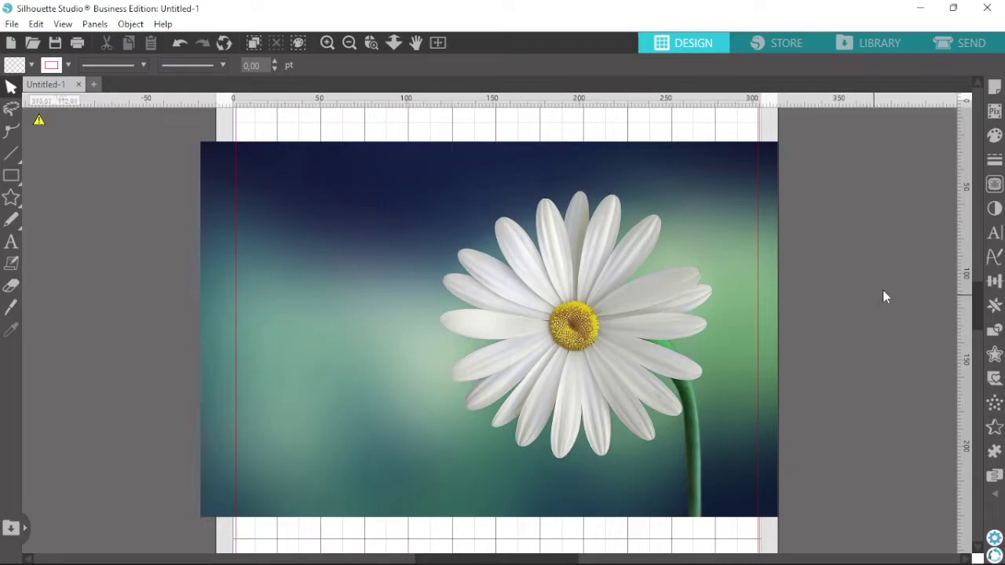
# Set the Magnet Trace circle size to 50% and dismiss the trace settings.
pyautogui.click(995, 186)
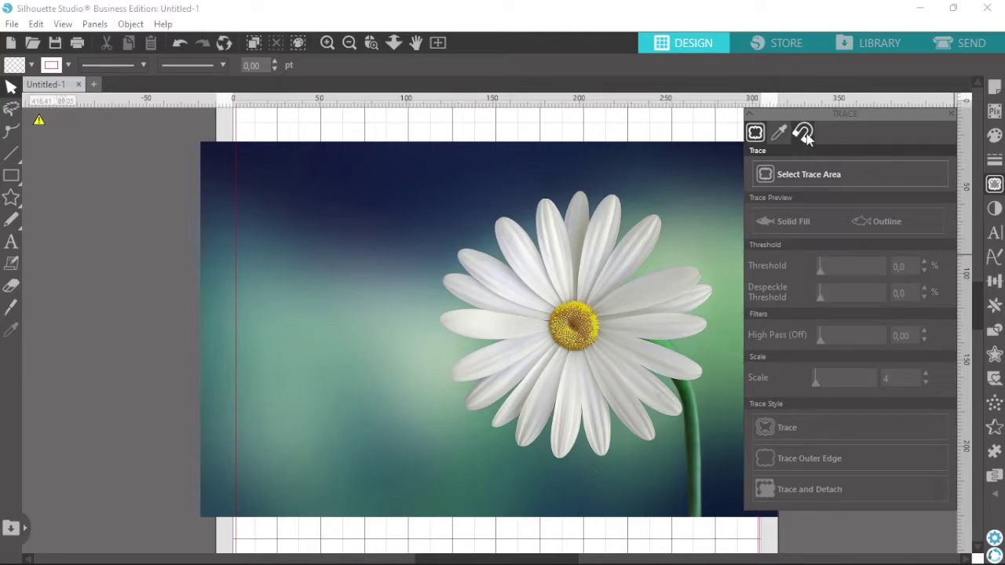
pyautogui.click(804, 133)
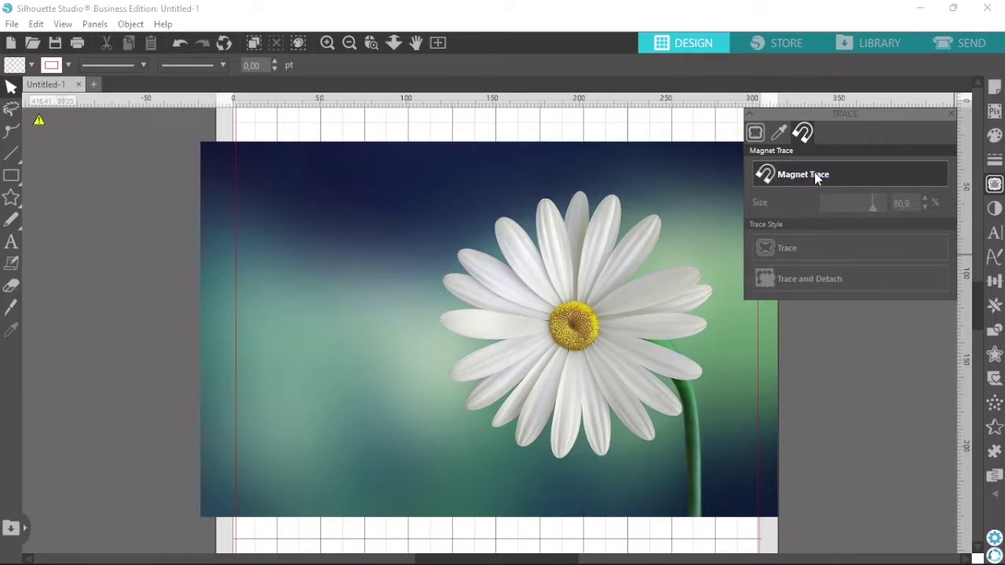
pyautogui.click(814, 174)
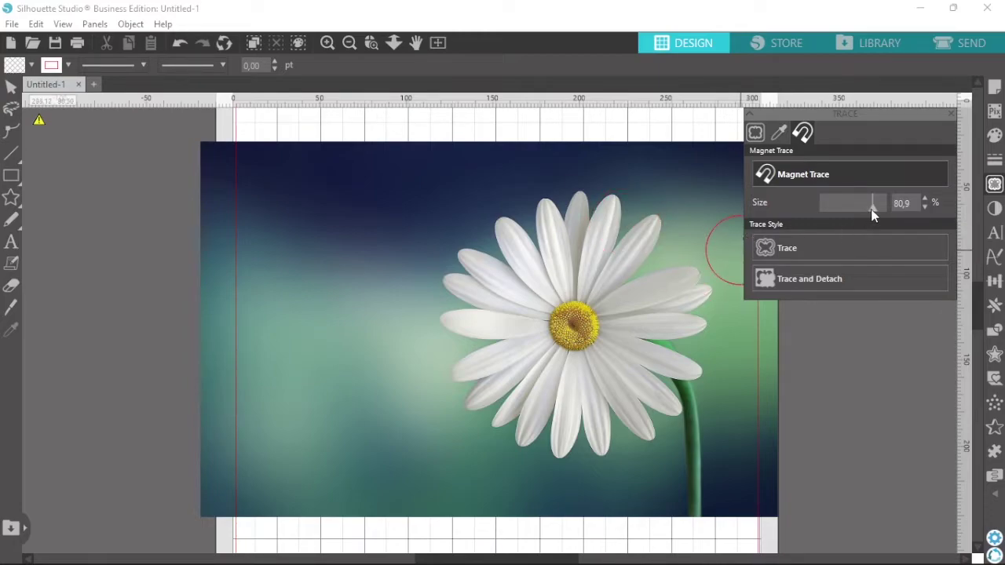
pyautogui.moveTo(873, 205); pyautogui.dragTo(855, 205)
pyautogui.click(951, 114)
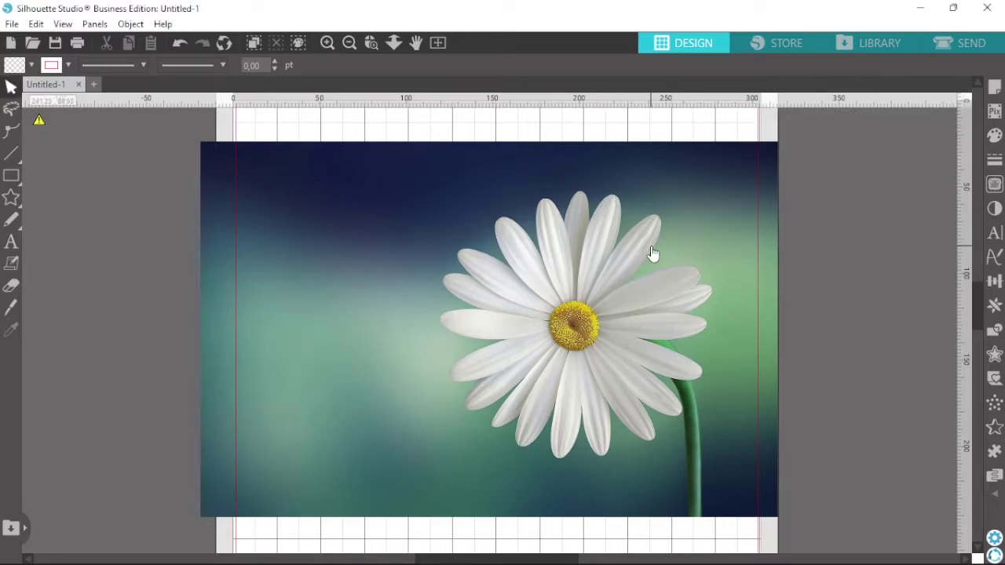
# Reopen the trace settings and activate Magnet Trace for the daisy photo.
pyautogui.click(994, 185)
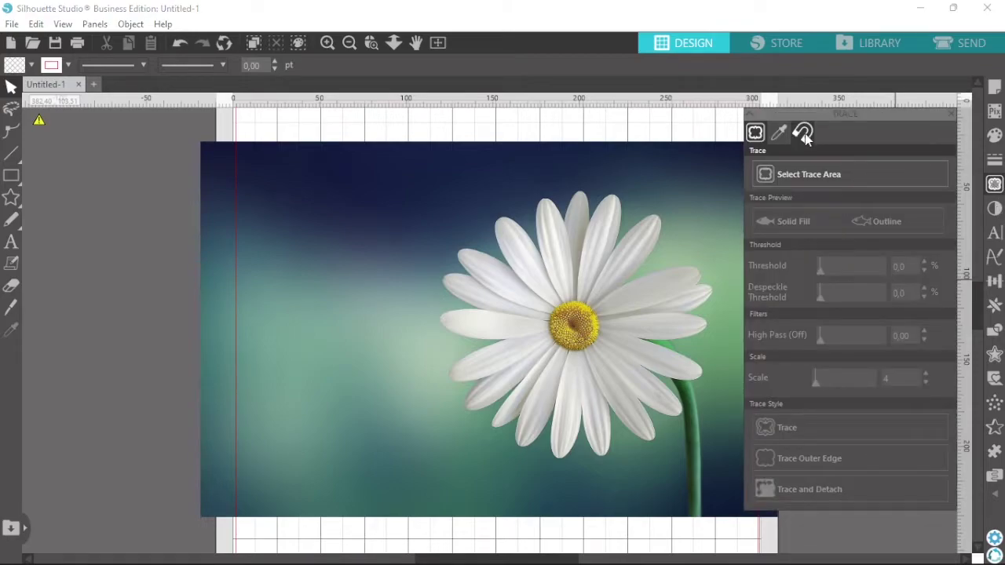
pyautogui.click(801, 138)
pyautogui.click(817, 178)
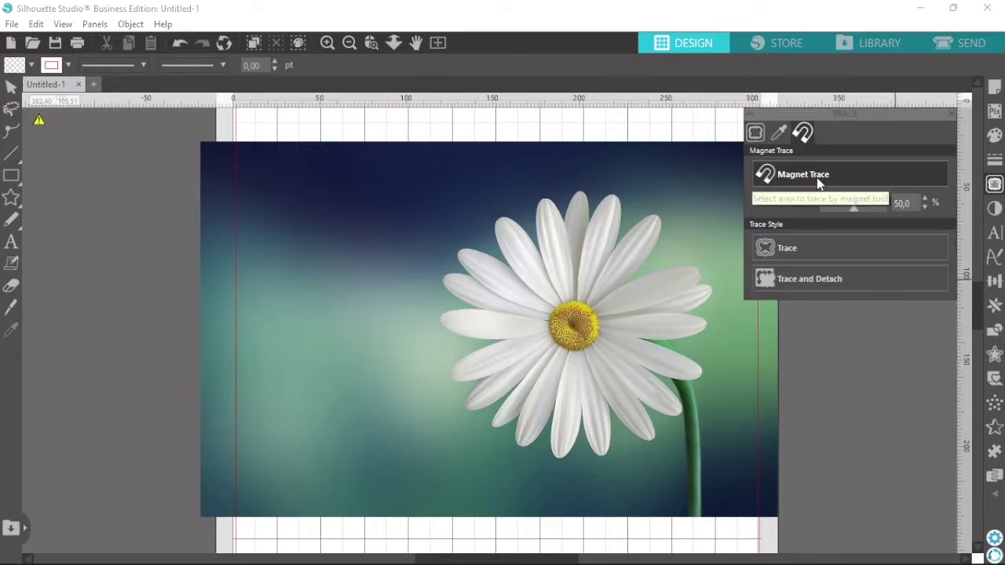
pyautogui.click(328, 46)
pyautogui.click(330, 47)
pyautogui.click(331, 48)
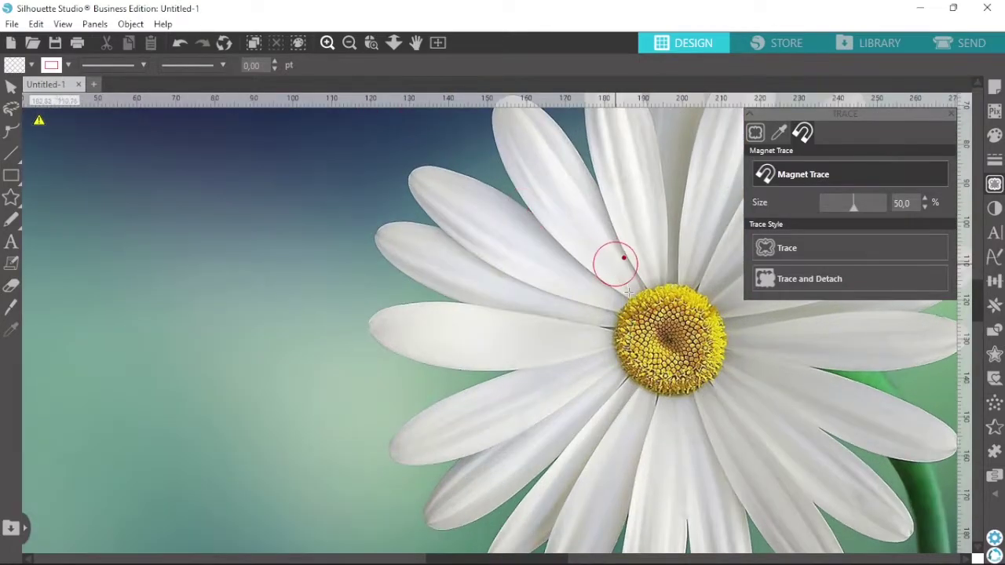
pyautogui.moveTo(667, 250)
pyautogui.mouseDown()
pyautogui.moveTo(461, 343)
pyautogui.moveTo(405, 330)
pyautogui.moveTo(479, 347)
pyautogui.mouseUp()
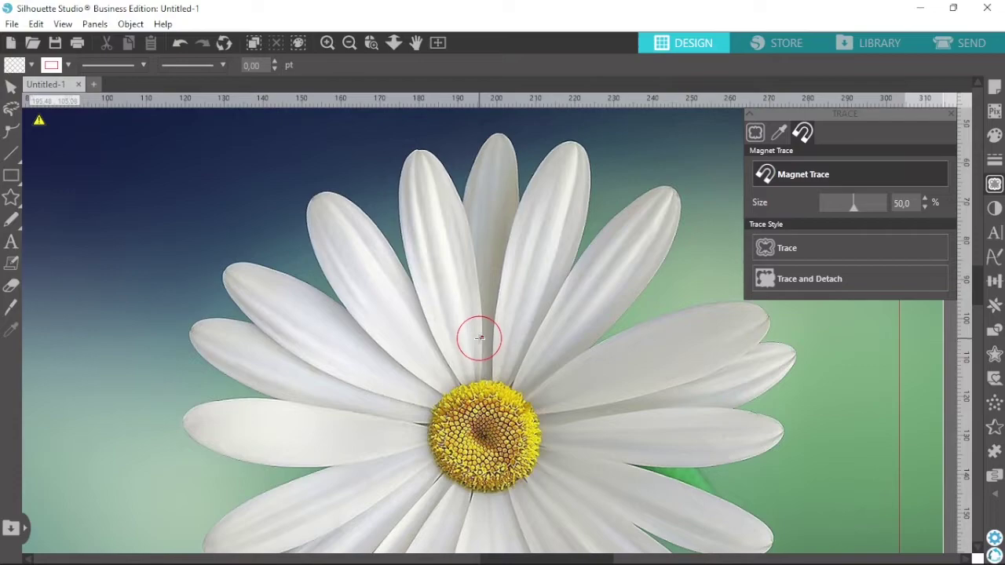
pyautogui.click(466, 308)
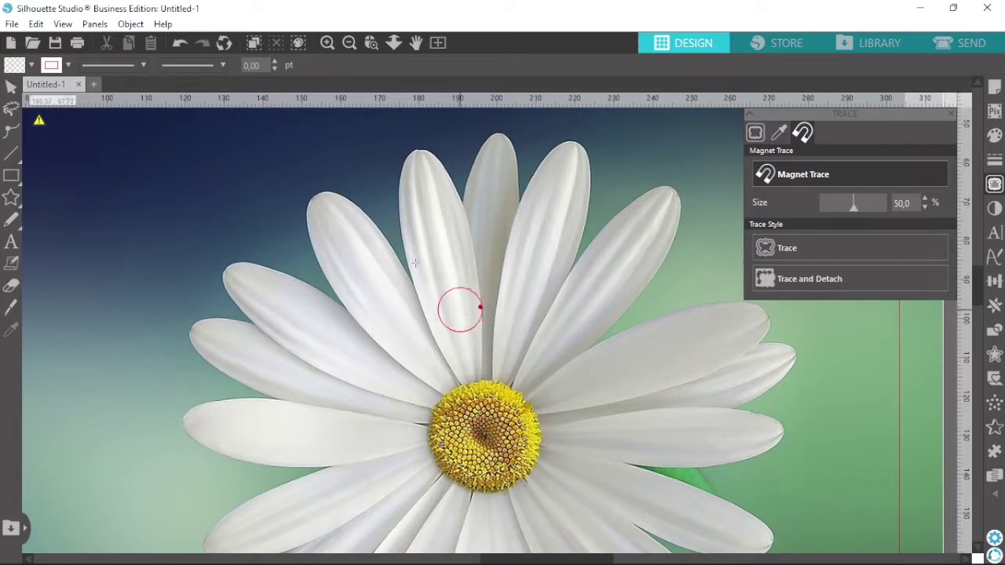
pyautogui.click(328, 43)
# Shrink the Magnet Trace circle to 22.7% and restore it to 50%.
pyautogui.scroll(-5, 542, 306)
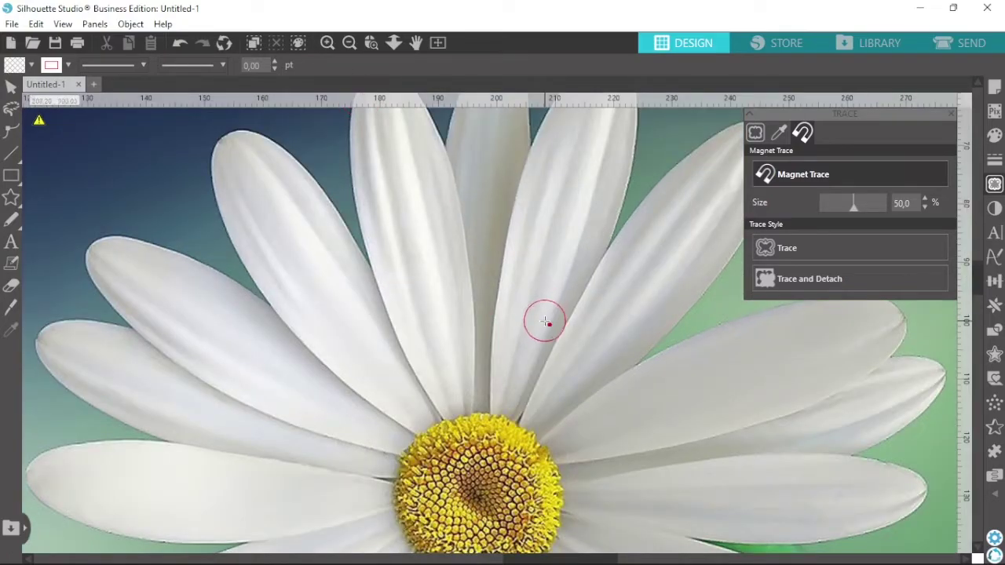
pyautogui.scroll(4, 544, 286)
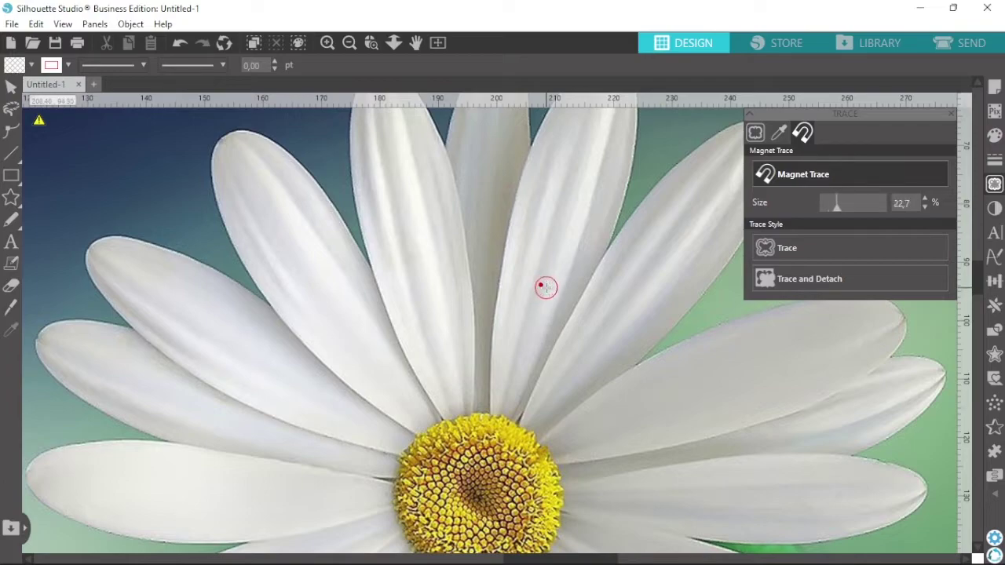
pyautogui.scroll(1, 639, 308)
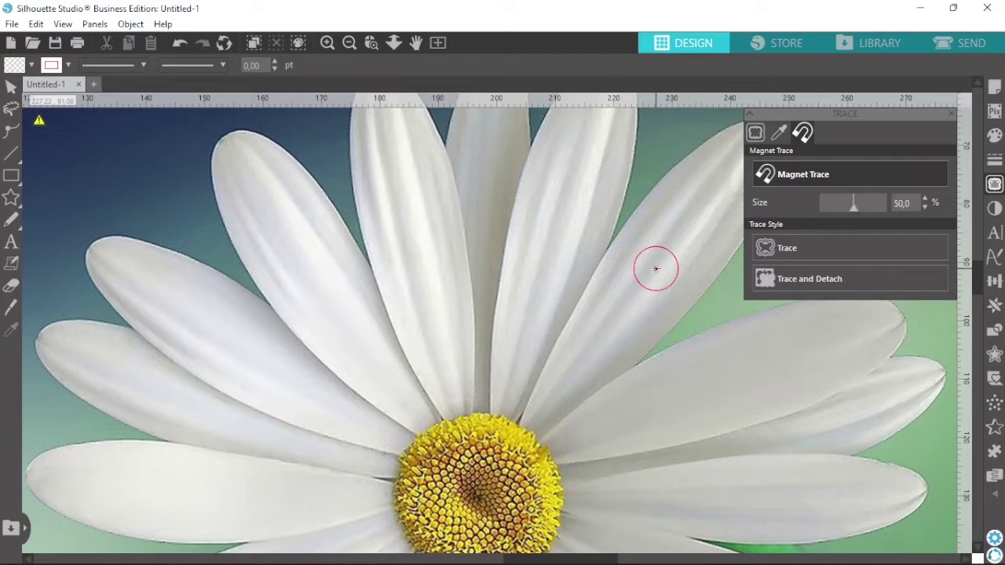
# Start the magnet trace at the notch right of the topmost petal and follow the adjacent petal's edge around its tip.
pyautogui.moveTo(589, 192); pyautogui.dragTo(560, 290)
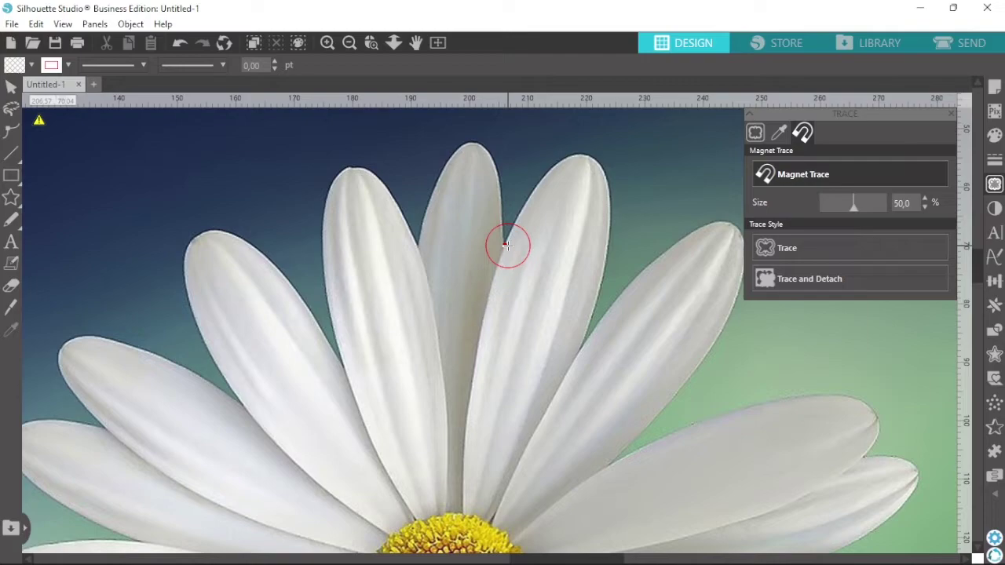
pyautogui.click(508, 245)
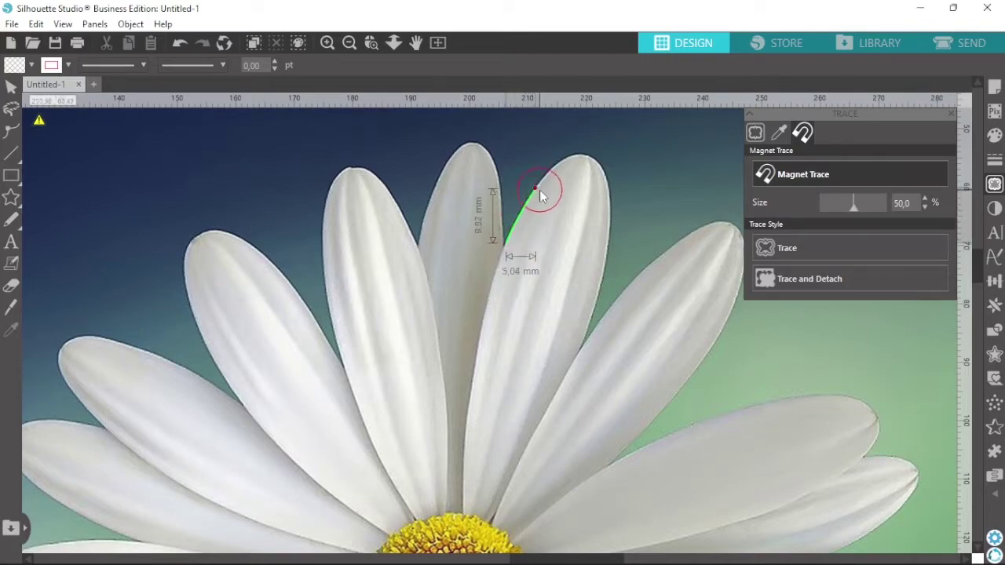
pyautogui.click(586, 158)
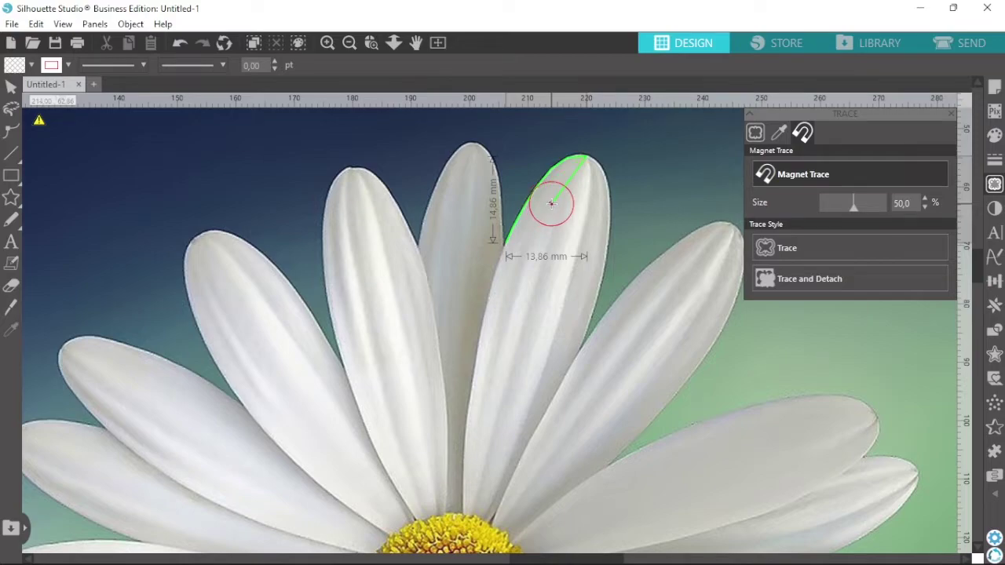
pyautogui.scroll(-3, 552, 203)
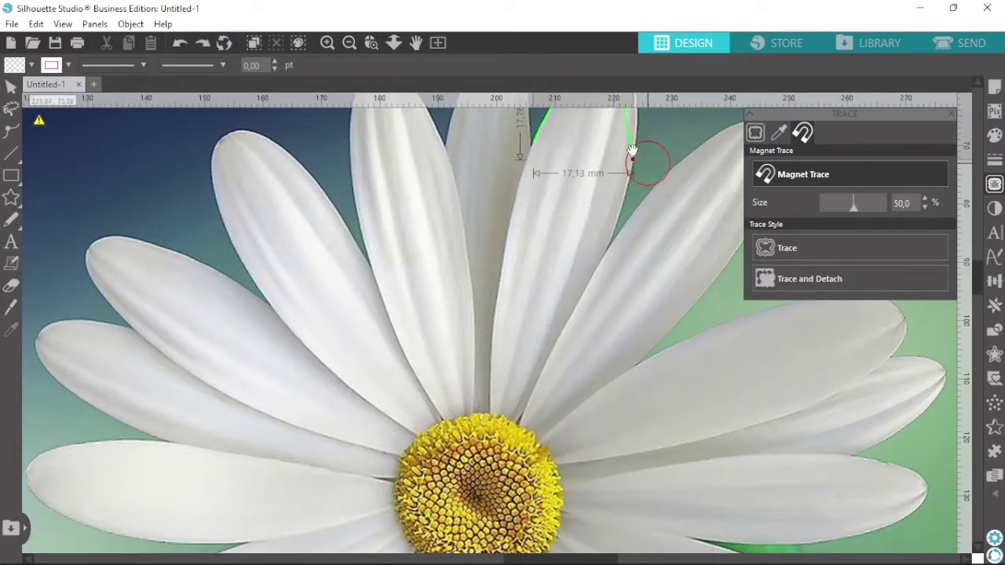
pyautogui.moveTo(605, 135)
pyautogui.mouseDown()
pyautogui.moveTo(607, 307)
pyautogui.moveTo(577, 302)
pyautogui.mouseUp()
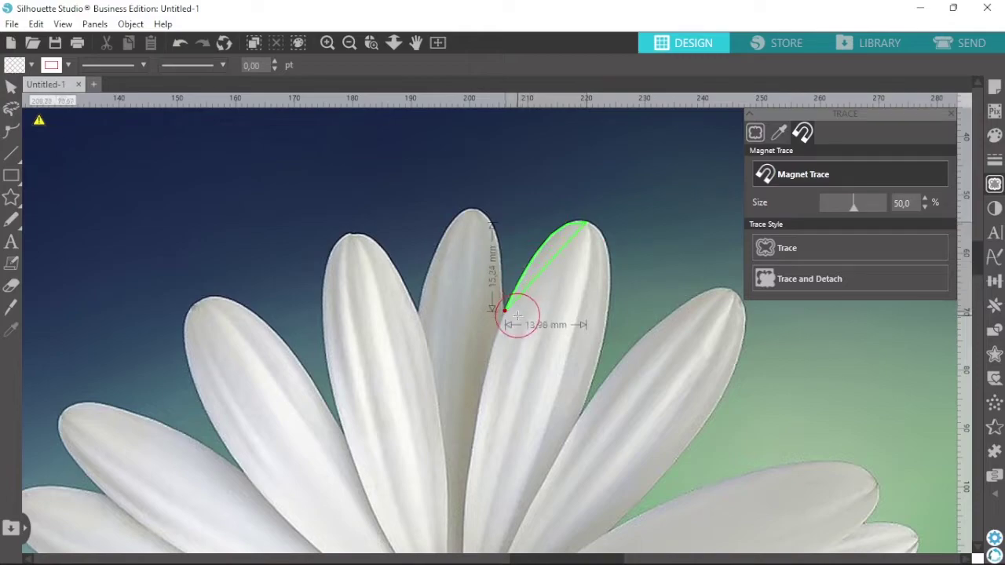
pyautogui.click(585, 224)
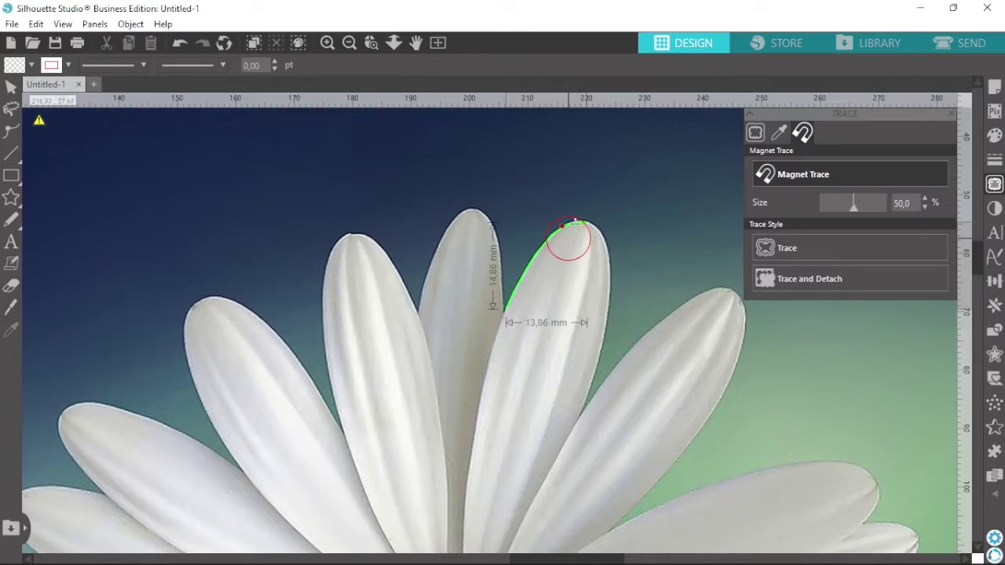
pyautogui.click(327, 42)
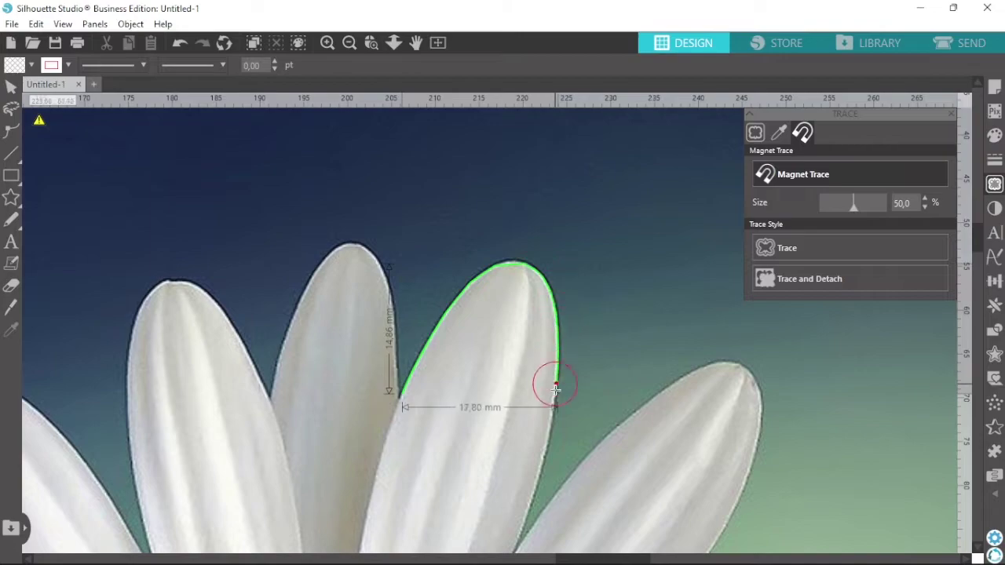
# Continue the magnet trace clockwise along the edges of all remaining petals and close the outline at its starting point.
pyautogui.moveTo(547, 449); pyautogui.dragTo(586, 272)
pyautogui.scroll(-2, 672, 250)
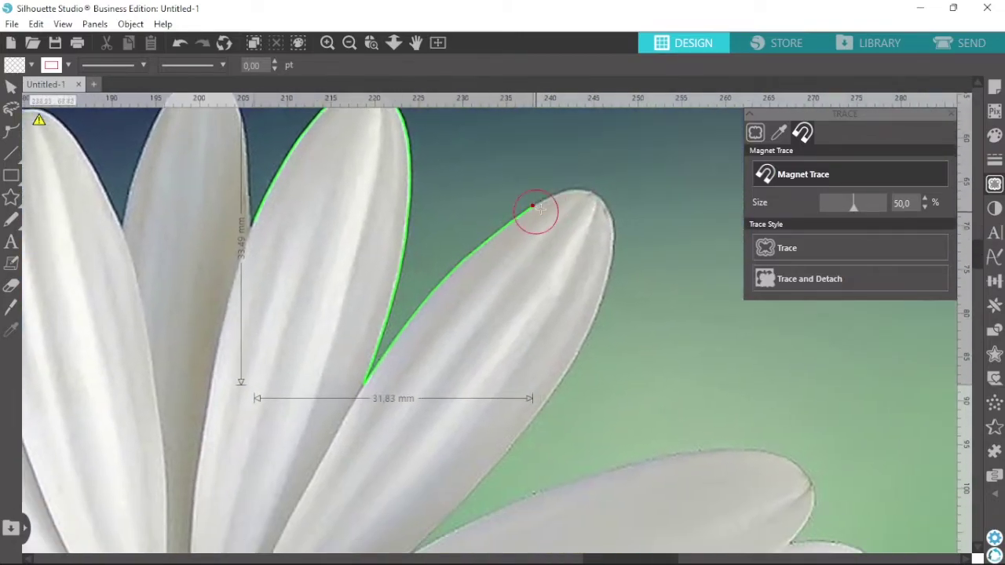
pyautogui.scroll(2, 549, 419)
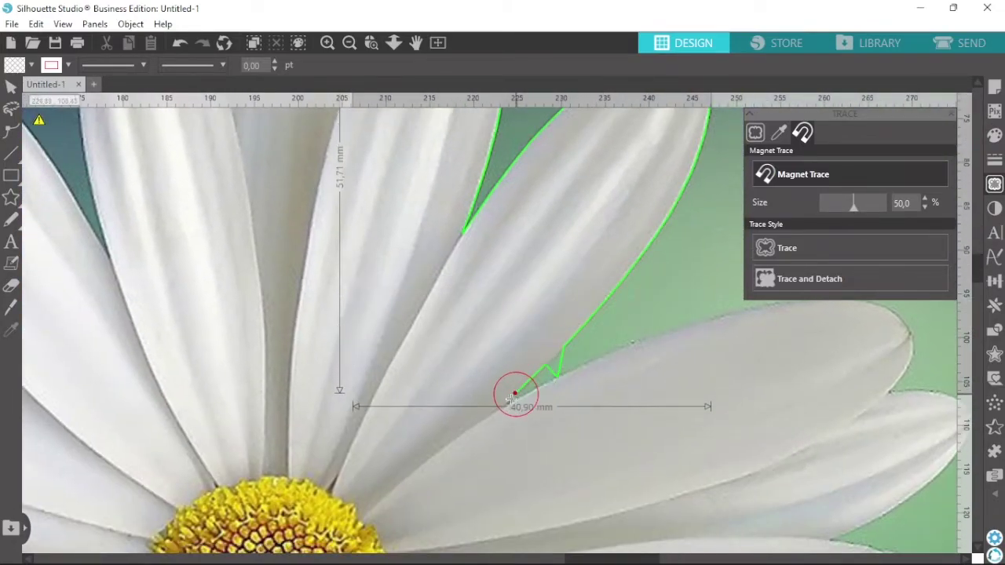
pyautogui.moveTo(664, 338); pyautogui.dragTo(494, 251)
pyautogui.moveTo(673, 223)
pyautogui.mouseDown()
pyautogui.moveTo(717, 239)
pyautogui.moveTo(637, 161)
pyautogui.moveTo(644, 189)
pyautogui.moveTo(623, 224)
pyautogui.moveTo(702, 249)
pyautogui.moveTo(691, 281)
pyautogui.moveTo(600, 365)
pyautogui.moveTo(560, 374)
pyautogui.moveTo(658, 412)
pyautogui.moveTo(656, 398)
pyautogui.moveTo(699, 491)
pyautogui.moveTo(686, 256)
pyautogui.moveTo(627, 296)
pyautogui.moveTo(560, 313)
pyautogui.moveTo(372, 322)
pyautogui.moveTo(595, 424)
pyautogui.moveTo(663, 482)
pyautogui.mouseUp()
pyautogui.scroll(-2, 702, 484)
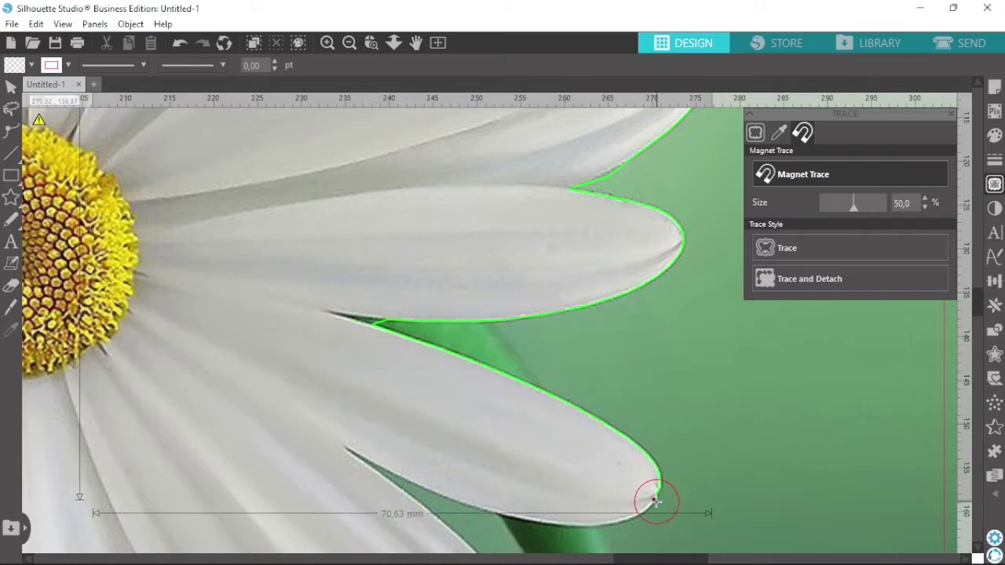
pyautogui.scroll(-2, 662, 481)
pyautogui.moveTo(387, 197)
pyautogui.mouseDown()
pyautogui.moveTo(572, 359)
pyautogui.moveTo(593, 419)
pyautogui.moveTo(577, 446)
pyautogui.moveTo(521, 446)
pyautogui.moveTo(466, 426)
pyautogui.mouseUp()
pyautogui.moveTo(517, 470)
pyautogui.mouseDown()
pyautogui.moveTo(464, 425)
pyautogui.moveTo(695, 367)
pyautogui.moveTo(605, 313)
pyautogui.moveTo(549, 261)
pyautogui.moveTo(629, 405)
pyautogui.moveTo(628, 467)
pyautogui.moveTo(613, 475)
pyautogui.moveTo(539, 450)
pyautogui.moveTo(445, 370)
pyautogui.moveTo(400, 286)
pyautogui.moveTo(403, 455)
pyautogui.moveTo(514, 315)
pyautogui.moveTo(490, 367)
pyautogui.moveTo(452, 376)
pyautogui.moveTo(401, 321)
pyautogui.moveTo(370, 134)
pyautogui.moveTo(348, 270)
pyautogui.moveTo(323, 327)
pyautogui.moveTo(270, 396)
pyautogui.moveTo(229, 380)
pyautogui.moveTo(207, 271)
pyautogui.moveTo(221, 150)
pyautogui.moveTo(178, 204)
pyautogui.moveTo(124, 306)
pyautogui.moveTo(102, 321)
pyautogui.moveTo(488, 395)
pyautogui.moveTo(453, 347)
pyautogui.moveTo(471, 238)
pyautogui.moveTo(351, 287)
pyautogui.moveTo(343, 248)
pyautogui.moveTo(401, 160)
pyautogui.moveTo(493, 298)
pyautogui.moveTo(496, 278)
pyautogui.moveTo(350, 379)
pyautogui.moveTo(253, 388)
pyautogui.moveTo(244, 330)
pyautogui.moveTo(302, 248)
pyautogui.moveTo(256, 265)
pyautogui.moveTo(170, 245)
pyautogui.moveTo(173, 181)
pyautogui.moveTo(224, 143)
pyautogui.moveTo(233, 441)
pyautogui.moveTo(354, 384)
pyautogui.moveTo(457, 352)
pyautogui.moveTo(240, 321)
pyautogui.moveTo(147, 276)
pyautogui.moveTo(149, 216)
pyautogui.moveTo(270, 188)
pyautogui.moveTo(346, 190)
pyautogui.moveTo(391, 440)
pyautogui.moveTo(284, 382)
pyautogui.moveTo(210, 279)
pyautogui.moveTo(335, 252)
pyautogui.moveTo(288, 175)
pyautogui.moveTo(356, 136)
pyautogui.moveTo(469, 178)
pyautogui.moveTo(561, 240)
pyautogui.moveTo(621, 245)
pyautogui.moveTo(255, 302)
pyautogui.moveTo(233, 190)
pyautogui.moveTo(280, 143)
pyautogui.moveTo(395, 245)
pyautogui.moveTo(456, 334)
pyautogui.moveTo(442, 249)
pyautogui.moveTo(453, 144)
pyautogui.moveTo(305, 263)
pyautogui.moveTo(359, 226)
pyautogui.moveTo(433, 341)
pyautogui.moveTo(471, 238)
pyautogui.moveTo(560, 332)
pyautogui.mouseUp()
# Apply Trace and Detach to cut the outlined daisy out of the photo.
pyautogui.click(349, 44)
pyautogui.click(350, 45)
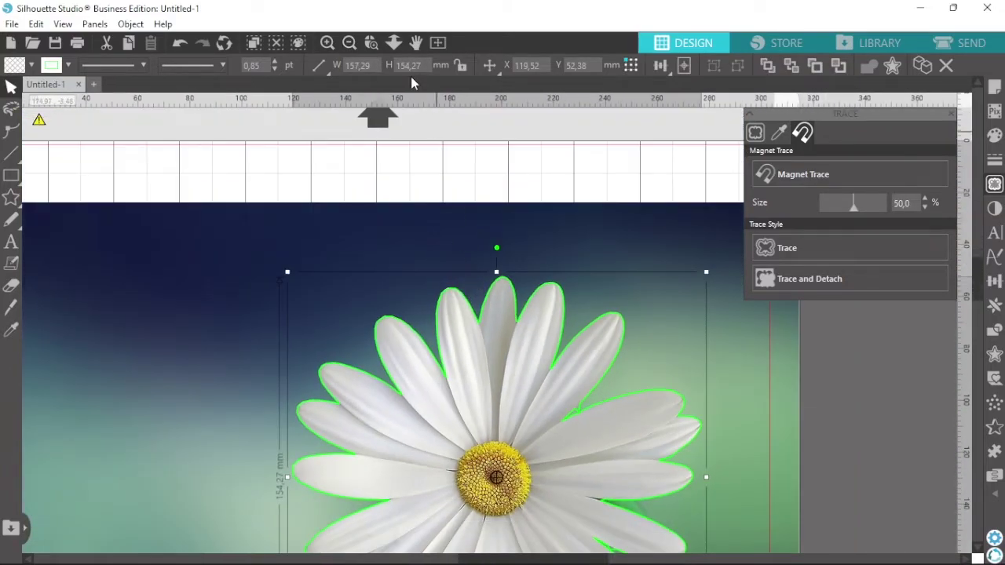
pyautogui.click(350, 42)
pyautogui.moveTo(679, 431); pyautogui.dragTo(684, 337)
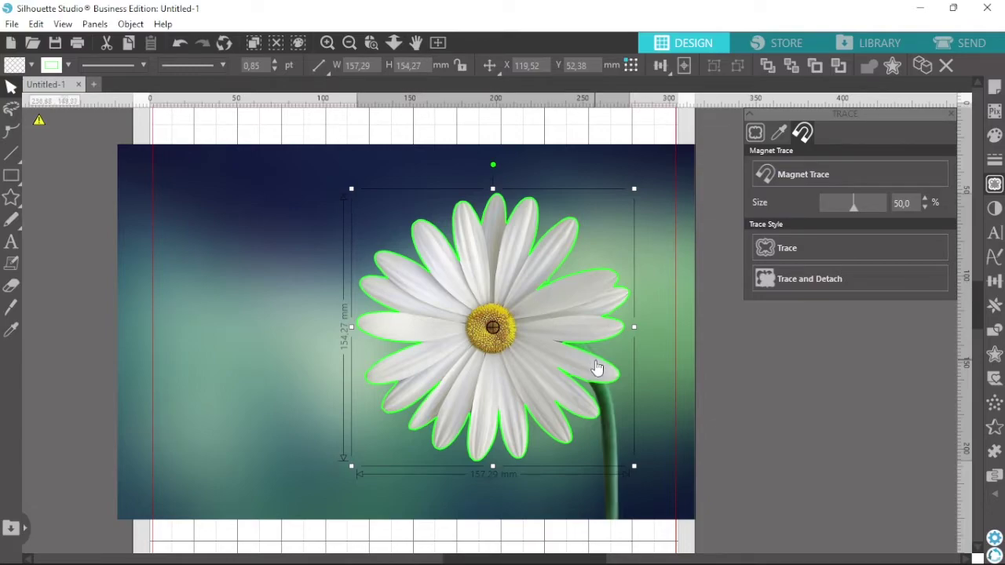
pyautogui.scroll(-2, 597, 368)
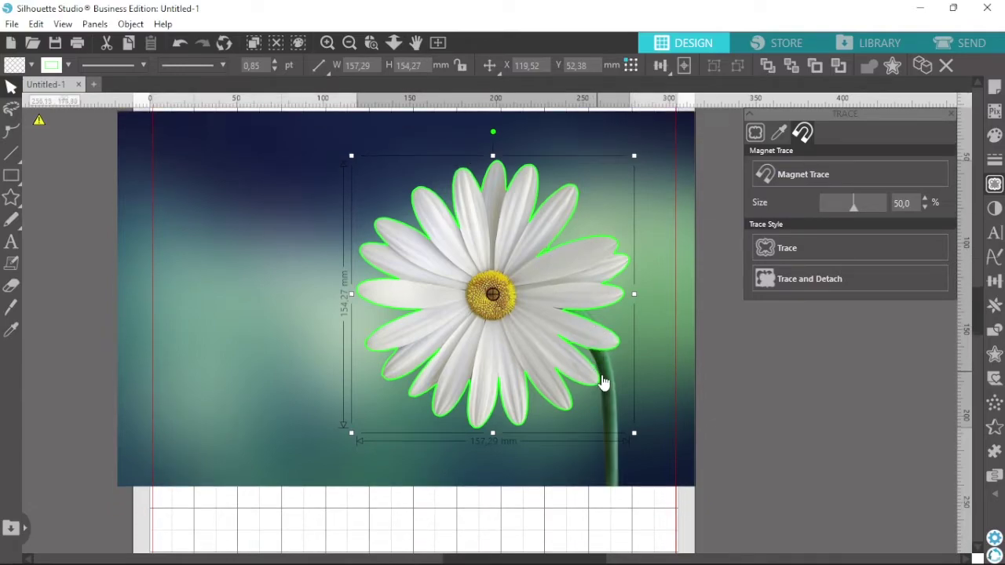
pyautogui.click(805, 284)
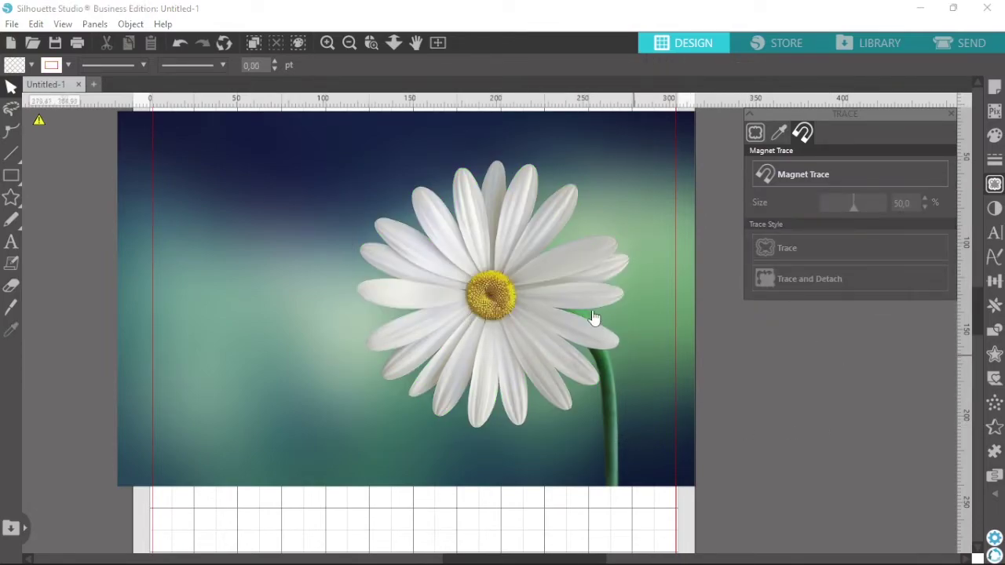
# Move the detached daisy to the left off its cutout, and delete the leftover background photo.
pyautogui.moveTo(594, 317)
pyautogui.mouseDown()
pyautogui.moveTo(527, 380)
pyautogui.moveTo(467, 278)
pyautogui.moveTo(403, 319)
pyautogui.mouseUp()
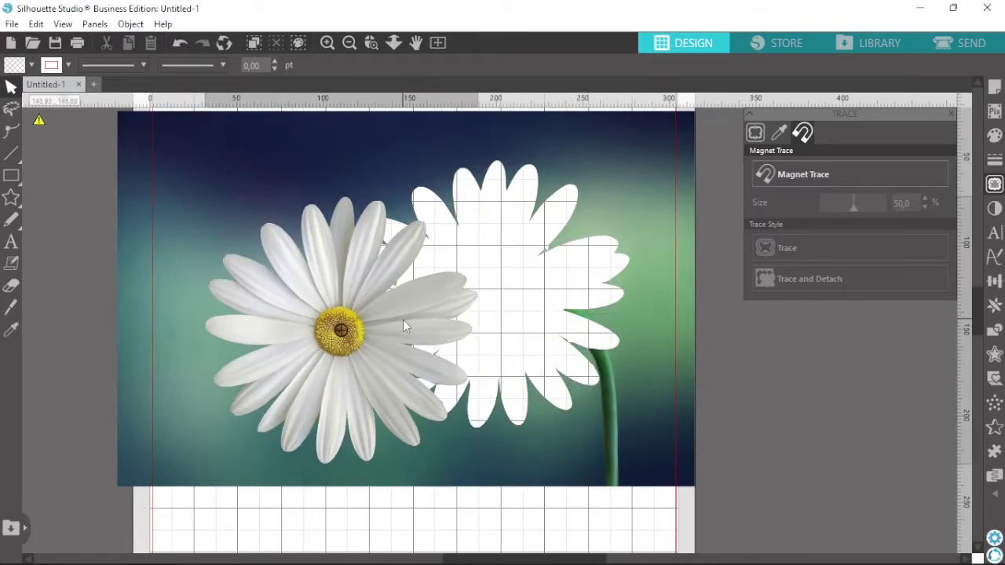
pyautogui.click(699, 421)
pyautogui.moveTo(615, 317); pyautogui.dragTo(435, 162)
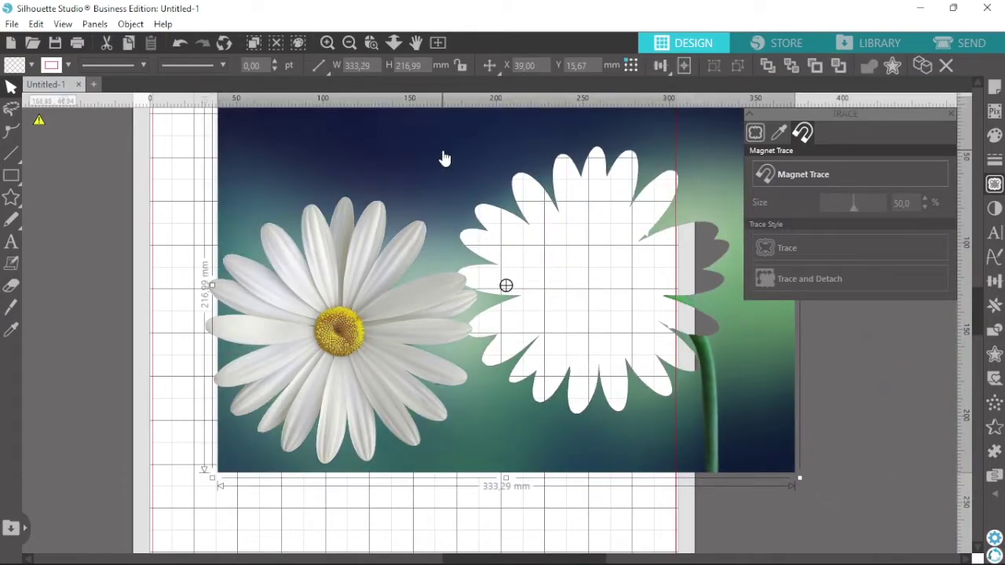
pyautogui.press('Delete')
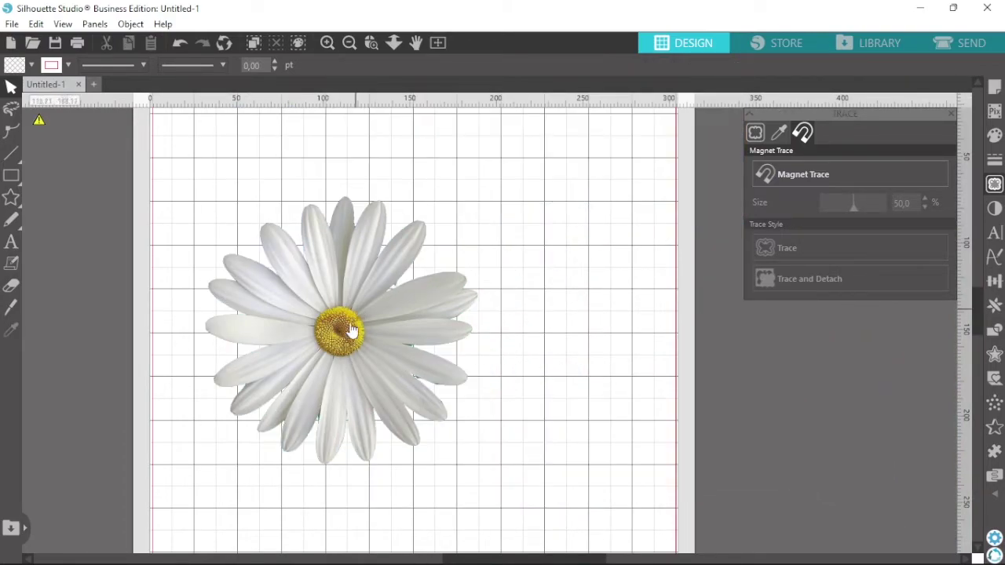
# Move the cut-out daisy closer to the middle of the page, deselect it and close the trace settings.
pyautogui.moveTo(359, 340)
pyautogui.mouseDown()
pyautogui.moveTo(503, 311)
pyautogui.moveTo(421, 293)
pyautogui.mouseUp()
pyautogui.click(620, 235)
pyautogui.click(953, 116)
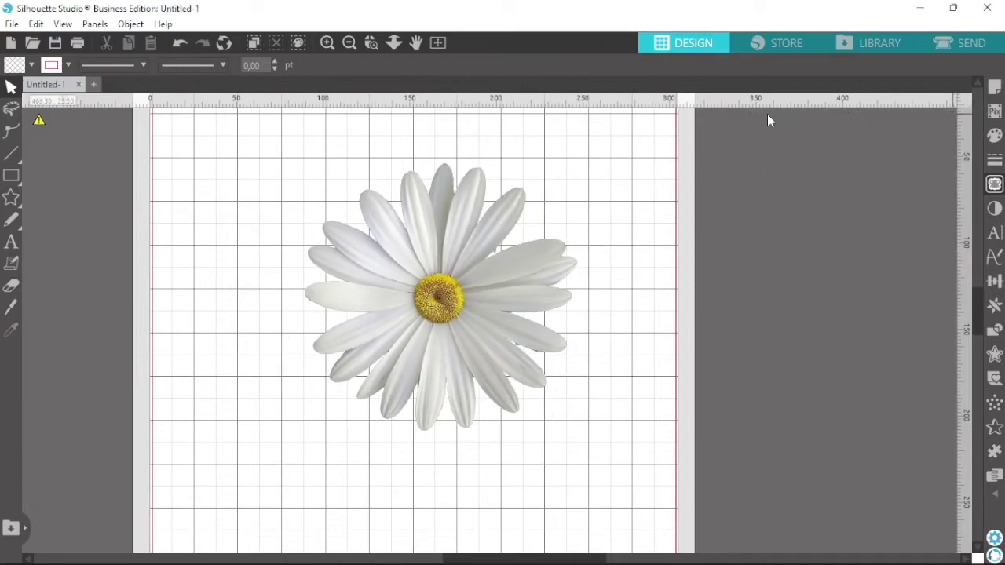
# Examine the cut-out daisy's petal edges up close for background remnants.
pyautogui.click(327, 43)
pyautogui.click(327, 45)
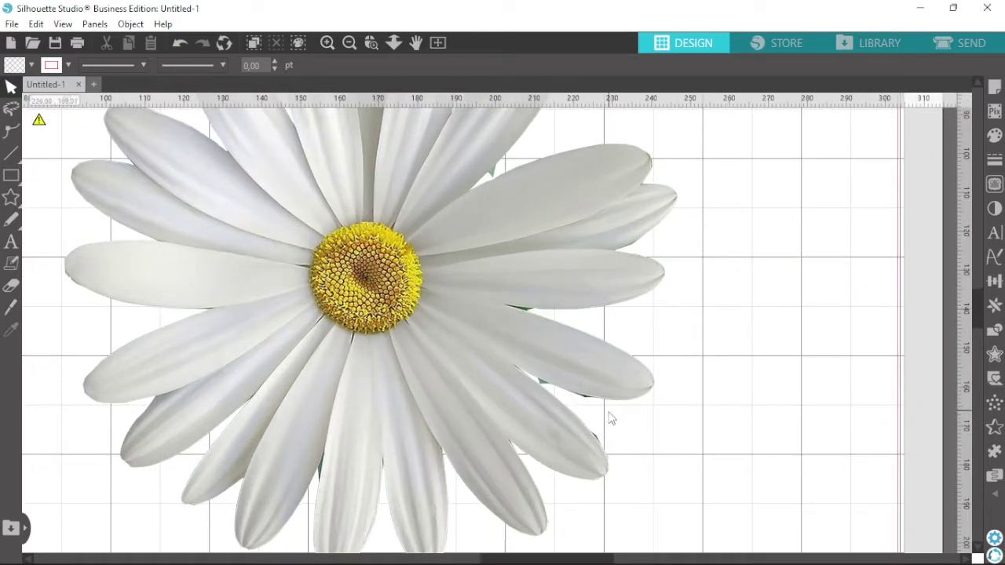
pyautogui.scroll(5, 624, 428)
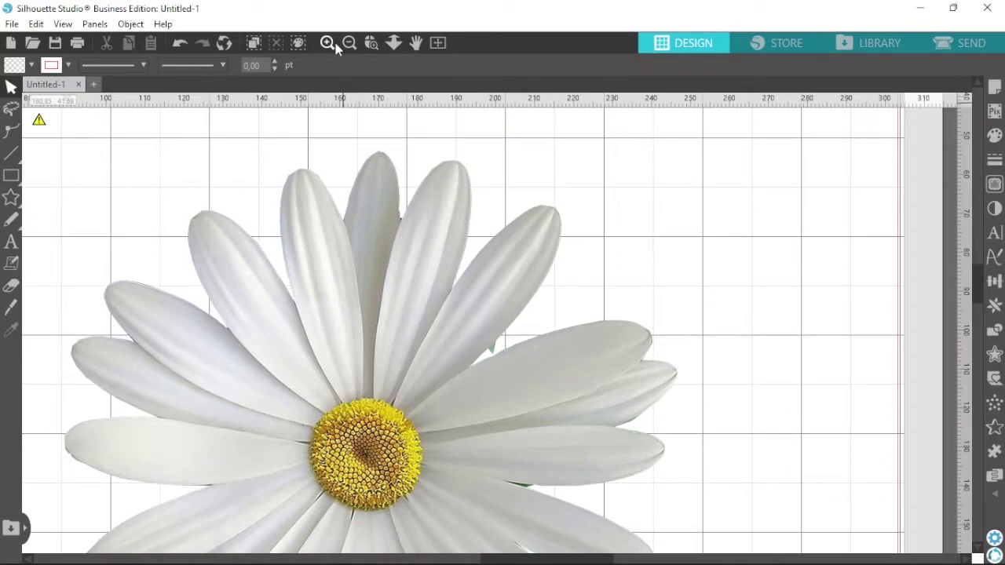
pyautogui.click(327, 43)
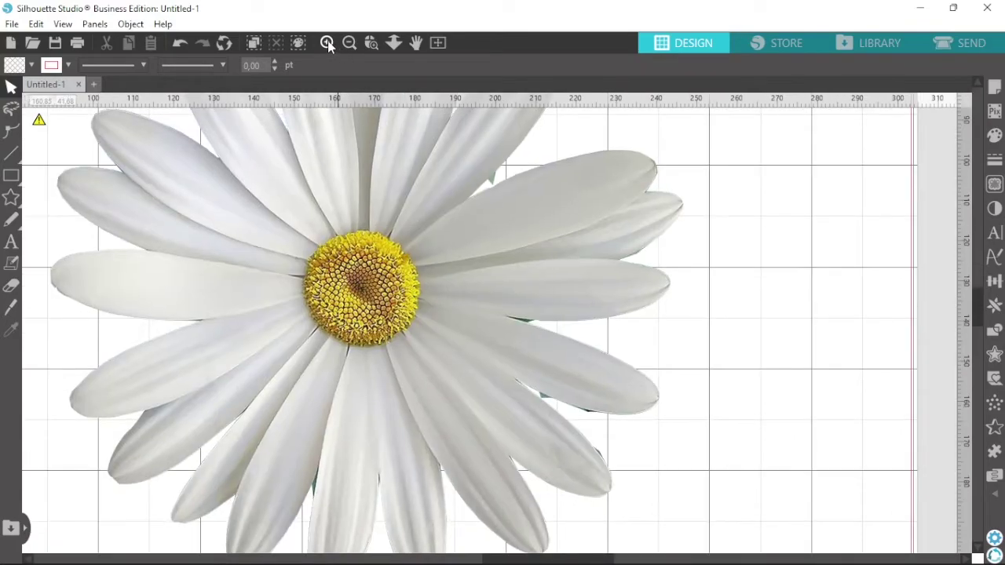
pyautogui.click(328, 43)
pyautogui.click(328, 43)
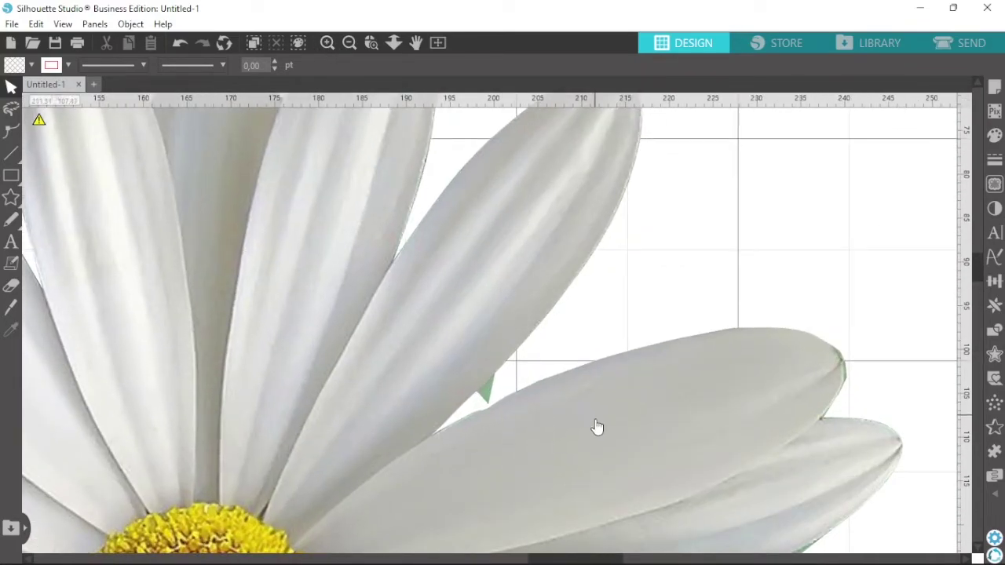
pyautogui.moveTo(550, 404); pyautogui.dragTo(539, 273)
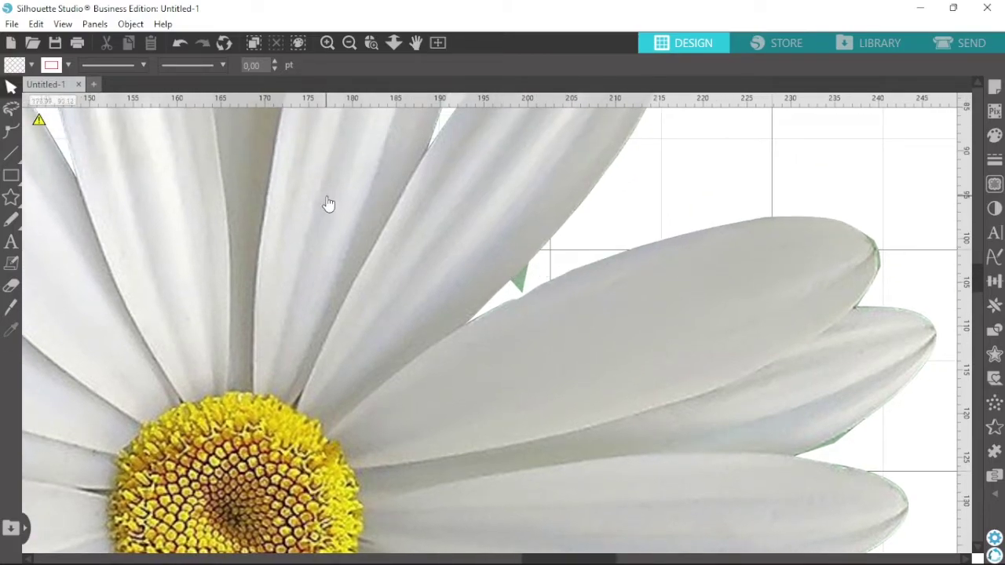
# Edit the daisy's outline points and remove the green sliver in the upper-right gap between petals by moving and deleting stray points.
pyautogui.click(12, 133)
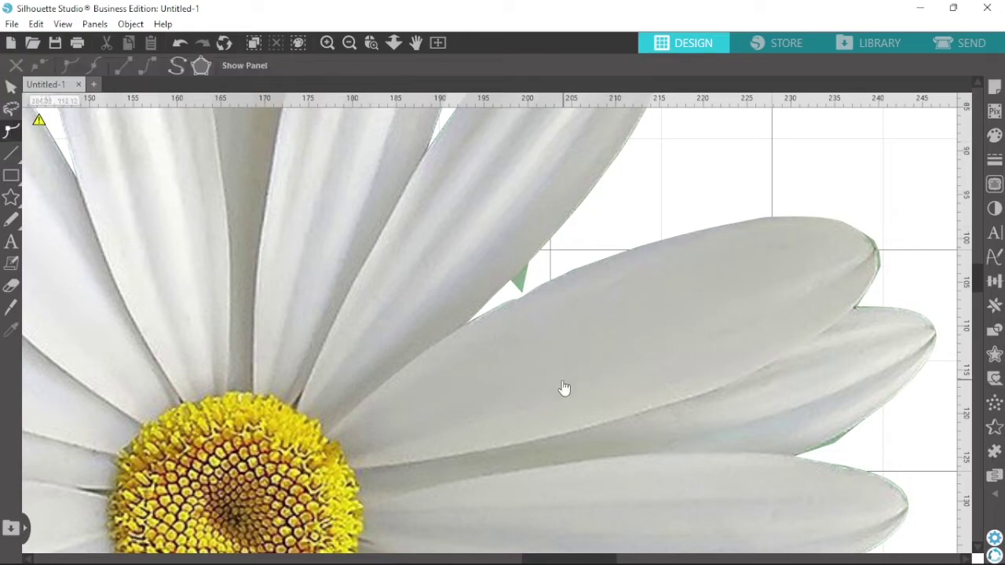
pyautogui.click(511, 288)
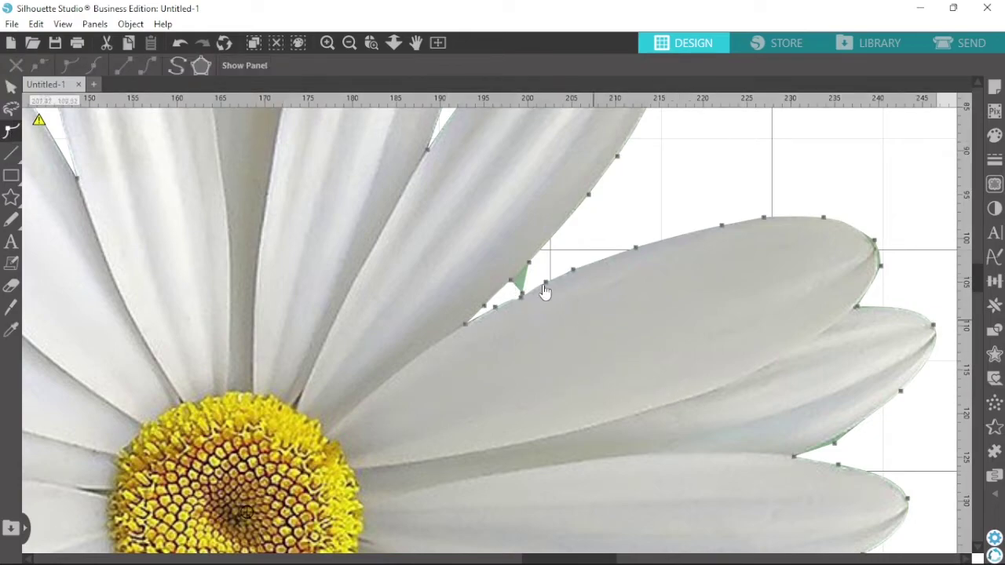
pyautogui.click(332, 44)
pyautogui.moveTo(536, 281)
pyautogui.mouseDown()
pyautogui.moveTo(527, 256)
pyautogui.moveTo(544, 252)
pyautogui.moveTo(538, 264)
pyautogui.mouseUp()
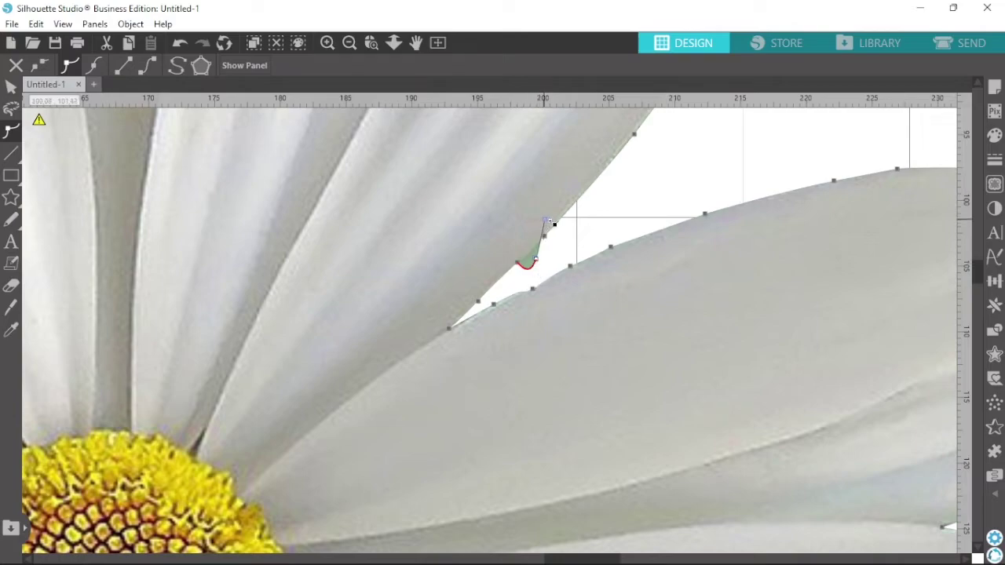
pyautogui.moveTo(547, 222); pyautogui.dragTo(514, 274)
pyautogui.press('Delete')
pyautogui.click(533, 267)
pyautogui.press('Delete')
# Pull in the outline points at the tip of the large upper-right petal to trim off its green fringe.
pyautogui.moveTo(621, 231); pyautogui.dragTo(359, 164)
pyautogui.moveTo(856, 280); pyautogui.dragTo(628, 387)
pyautogui.click(643, 240)
pyautogui.moveTo(641, 237); pyautogui.dragTo(637, 240)
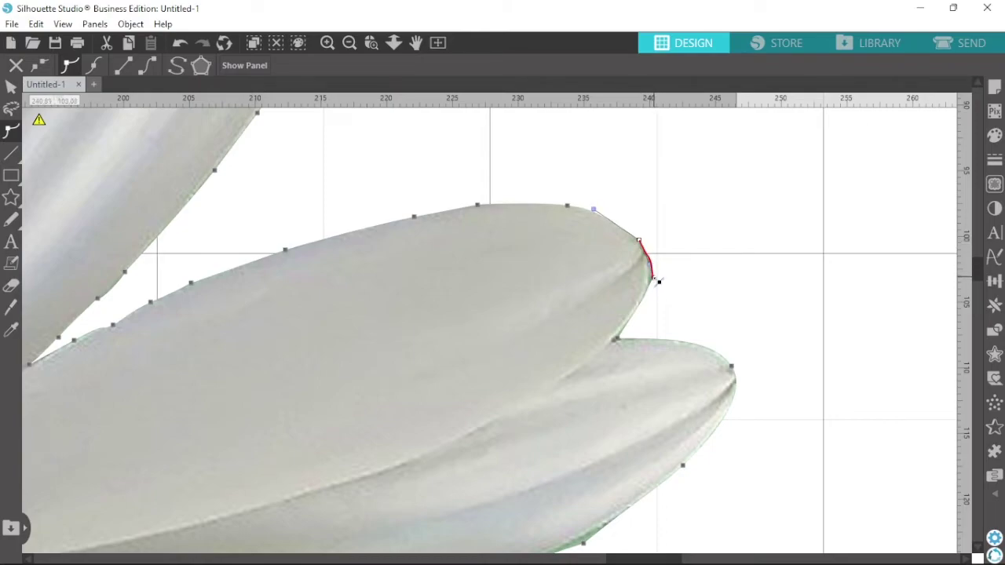
pyautogui.moveTo(651, 278); pyautogui.dragTo(649, 280)
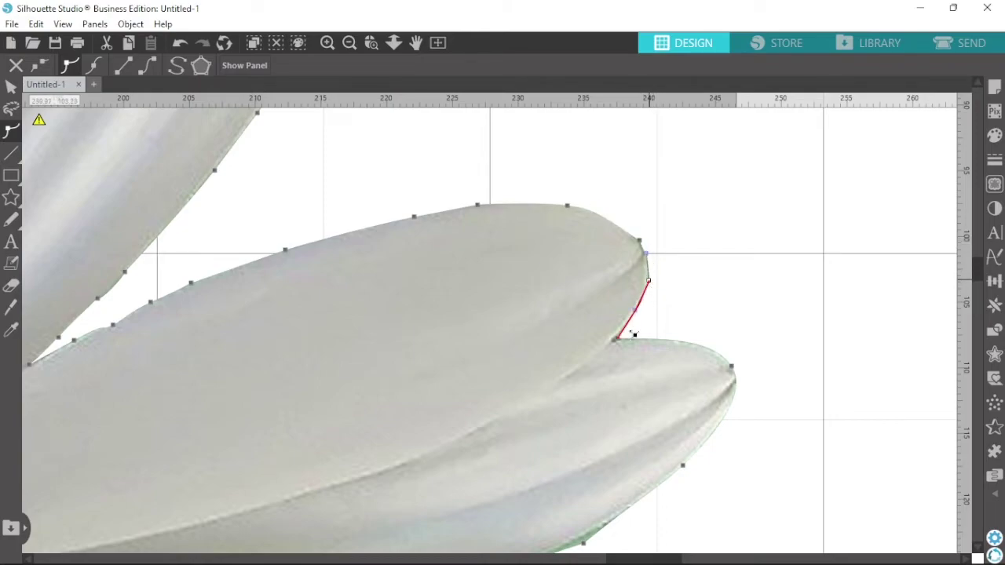
# Move the outline point on the lower edge of the narrow right petal inward to cut away the green remnant.
pyautogui.scroll(-2, 730, 354)
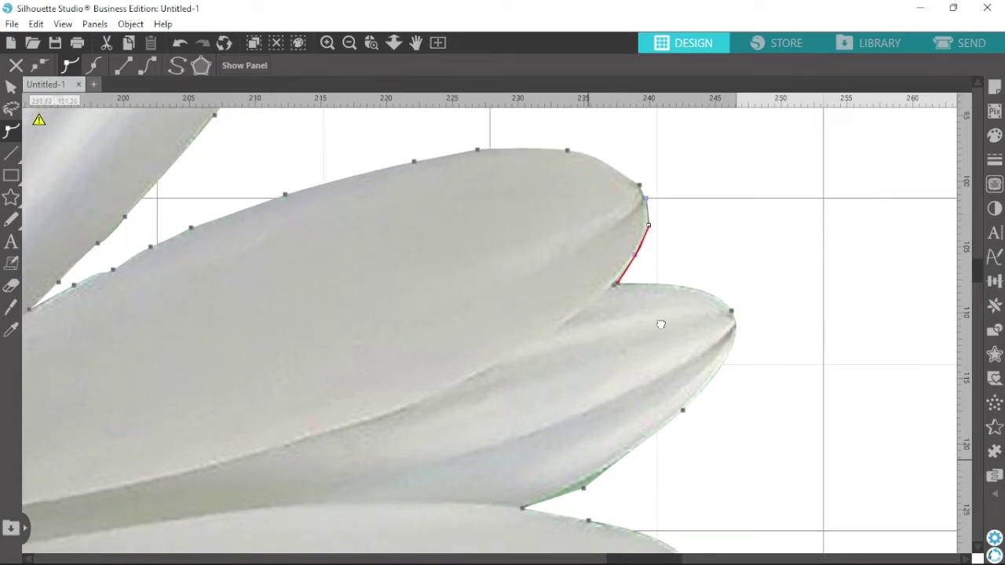
pyautogui.moveTo(661, 324); pyautogui.dragTo(752, 167)
pyautogui.click(675, 332)
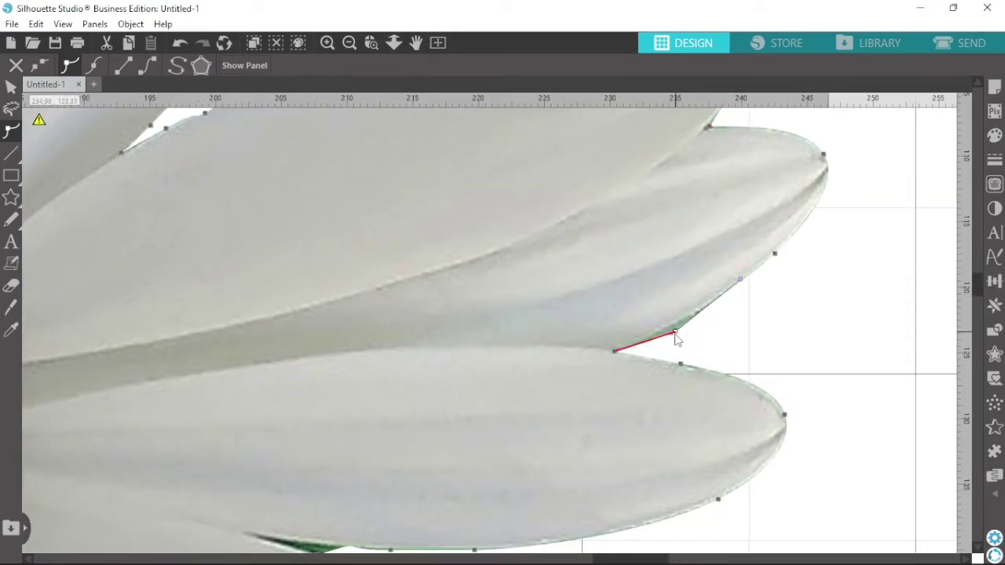
pyautogui.moveTo(675, 333); pyautogui.dragTo(668, 329)
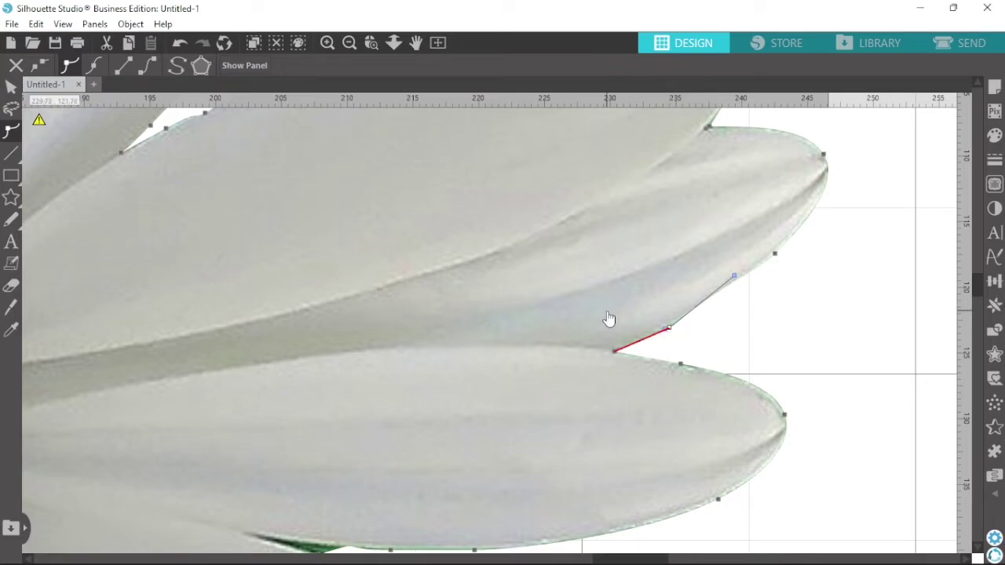
# Reshape the outline around the green remnant in the gap below the horizontal right petal.
pyautogui.moveTo(493, 386); pyautogui.dragTo(823, 214)
pyautogui.click(713, 376)
pyautogui.moveTo(653, 376); pyautogui.dragTo(585, 364)
pyautogui.moveTo(629, 357); pyautogui.dragTo(716, 379)
pyautogui.click(803, 377)
# Fit the lower edge of the next petal clockwise to its outline, and delete two stray points around the green remnant in the gap.
pyautogui.moveTo(724, 428); pyautogui.dragTo(429, 185)
pyautogui.moveTo(503, 414); pyautogui.dragTo(746, 294)
pyautogui.click(747, 293)
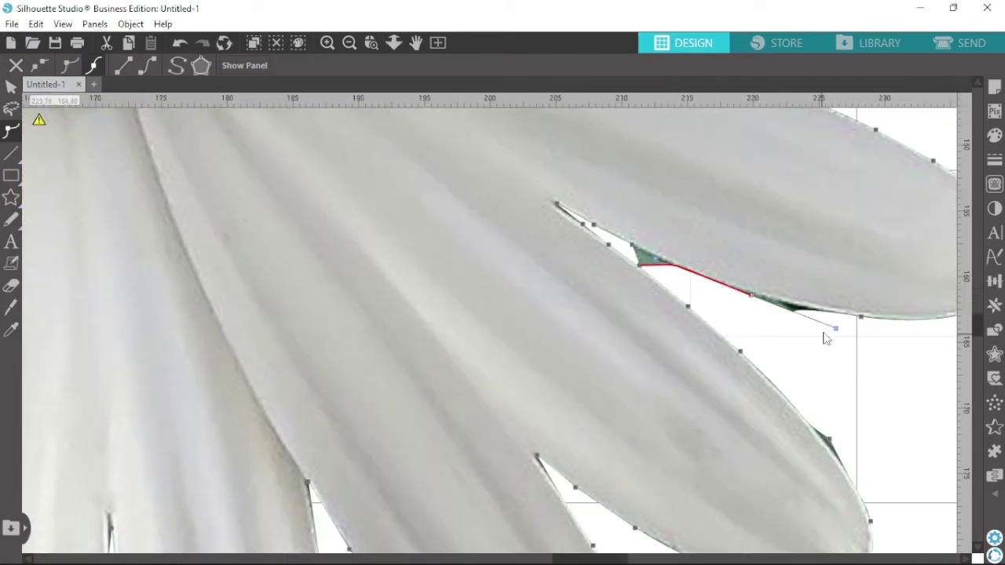
pyautogui.moveTo(834, 328); pyautogui.dragTo(779, 306)
pyautogui.click(639, 265)
pyautogui.press('Delete')
pyautogui.moveTo(633, 246); pyautogui.dragTo(639, 253)
pyautogui.press('Delete')
# Adjust the outline points on the lower-right petal's outer edge and in the neighbouring gaps to trim the green remnants.
pyautogui.moveTo(789, 530); pyautogui.dragTo(525, 299)
pyautogui.moveTo(564, 209); pyautogui.dragTo(564, 216)
pyautogui.click(607, 291)
pyautogui.moveTo(314, 259); pyautogui.dragTo(580, 302)
pyautogui.click(538, 269)
pyautogui.moveTo(429, 403); pyautogui.dragTo(610, 319)
pyautogui.click(491, 213)
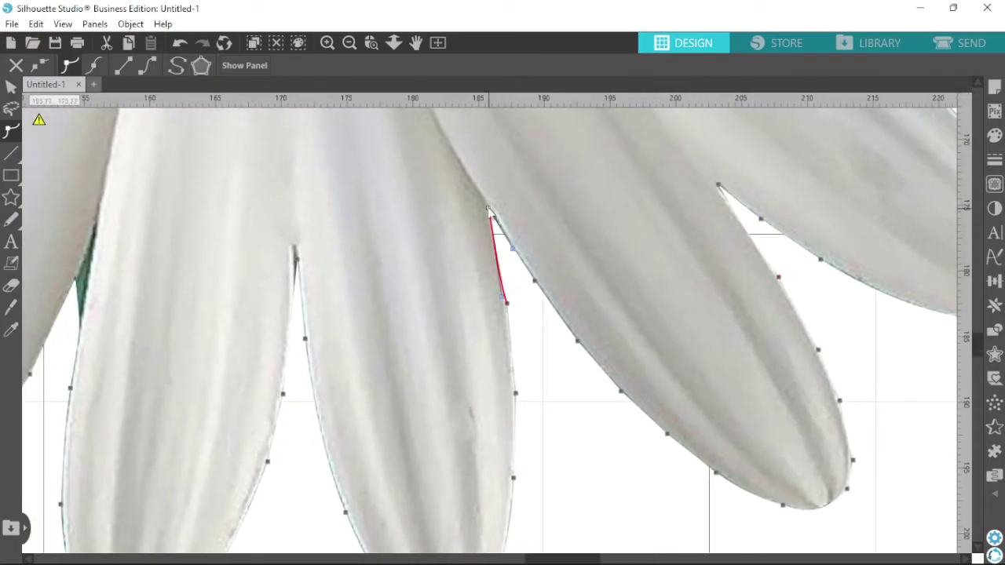
pyautogui.click(588, 280)
# Reshape the outline around the dark green remnant between the bottom petals.
pyautogui.moveTo(298, 259); pyautogui.dragTo(586, 265)
pyautogui.moveTo(368, 303); pyautogui.dragTo(487, 291)
pyautogui.moveTo(487, 291); pyautogui.dragTo(508, 238)
pyautogui.moveTo(512, 315); pyautogui.dragTo(505, 305)
# Move the outline points in the gaps between the bottom-left petals so the outline closes up where the petals meet.
pyautogui.moveTo(243, 317); pyautogui.dragTo(467, 260)
pyautogui.click(294, 364)
pyautogui.moveTo(258, 365); pyautogui.dragTo(267, 368)
pyautogui.moveTo(292, 255); pyautogui.dragTo(314, 521)
pyautogui.click(525, 249)
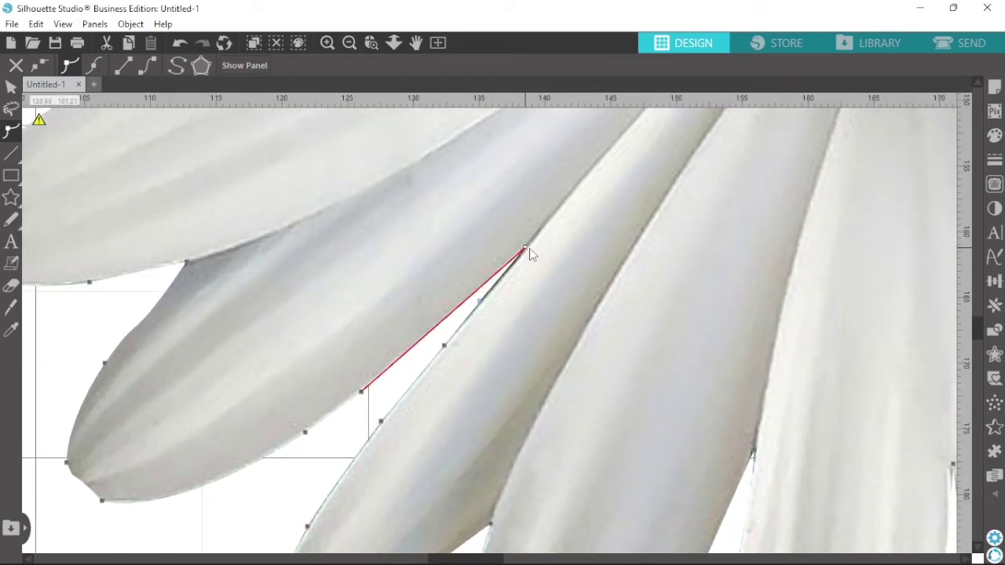
pyautogui.moveTo(525, 248); pyautogui.dragTo(531, 244)
# Refine the outline points at the tips of the two lower-left petals and in the gap between them.
pyautogui.moveTo(125, 498); pyautogui.dragTo(421, 416)
pyautogui.click(398, 418)
pyautogui.moveTo(481, 236); pyautogui.dragTo(470, 367)
pyautogui.click(471, 309)
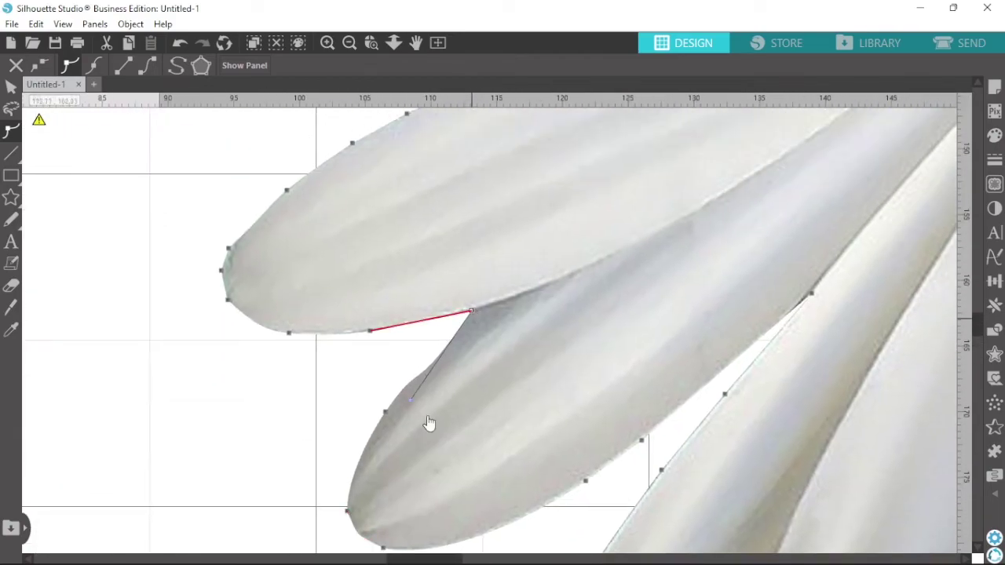
pyautogui.moveTo(429, 424); pyautogui.dragTo(513, 493)
pyautogui.click(306, 338)
pyautogui.moveTo(313, 316); pyautogui.dragTo(319, 314)
# Tuck in the gap point below the leftmost petal, delete a surplus point near its tip and reshape the tip.
pyautogui.moveTo(503, 196); pyautogui.dragTo(290, 390)
pyautogui.moveTo(538, 274); pyautogui.dragTo(543, 271)
pyautogui.moveTo(465, 293); pyautogui.dragTo(812, 479)
pyautogui.click(403, 362)
pyautogui.press('Delete')
pyautogui.moveTo(382, 340); pyautogui.dragTo(383, 327)
pyautogui.moveTo(381, 292); pyautogui.dragTo(386, 292)
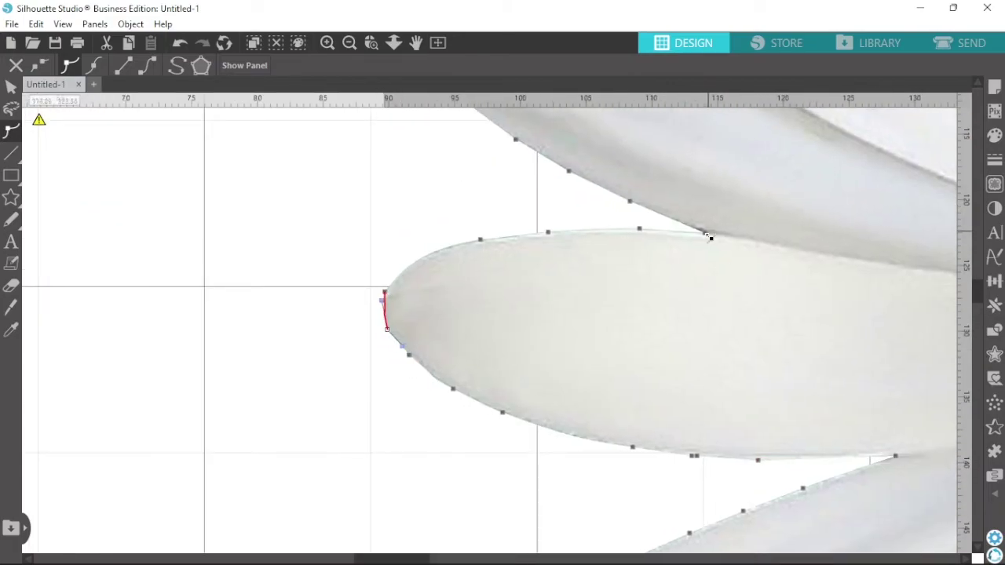
# Correct the outline points in the gaps between the upper-left petals and finish point editing.
pyautogui.click(706, 234)
pyautogui.moveTo(625, 125); pyautogui.dragTo(593, 354)
pyautogui.click(591, 350)
pyautogui.moveTo(950, 348); pyautogui.dragTo(614, 413)
pyautogui.moveTo(903, 126); pyautogui.dragTo(413, 517)
pyautogui.click(662, 333)
pyautogui.click(628, 400)
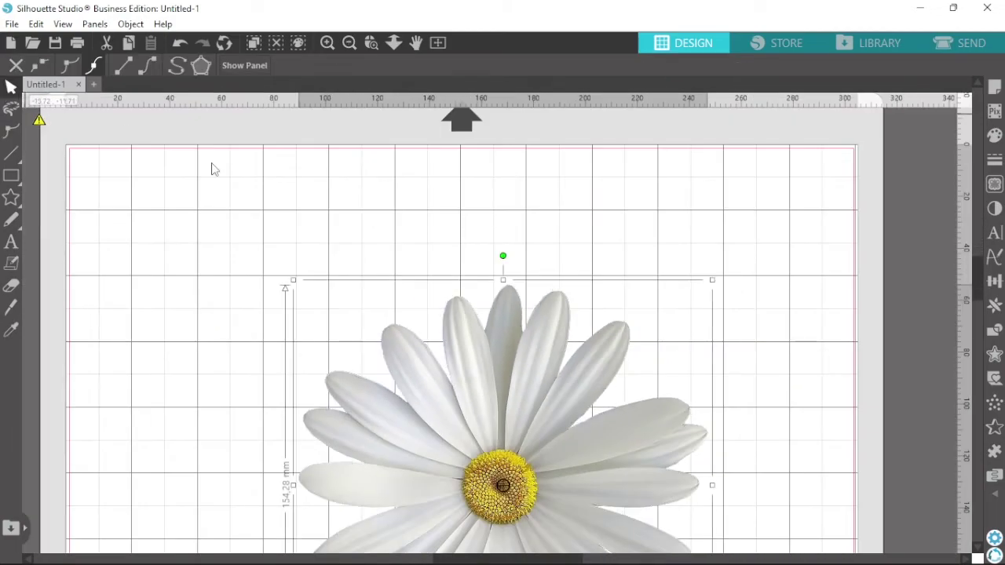
# Move the cleaned-up daisy to the middle of the page and deselect it.
pyautogui.moveTo(516, 474); pyautogui.dragTo(481, 319)
pyautogui.click(721, 312)
pyautogui.scroll(-3, 542, 327)
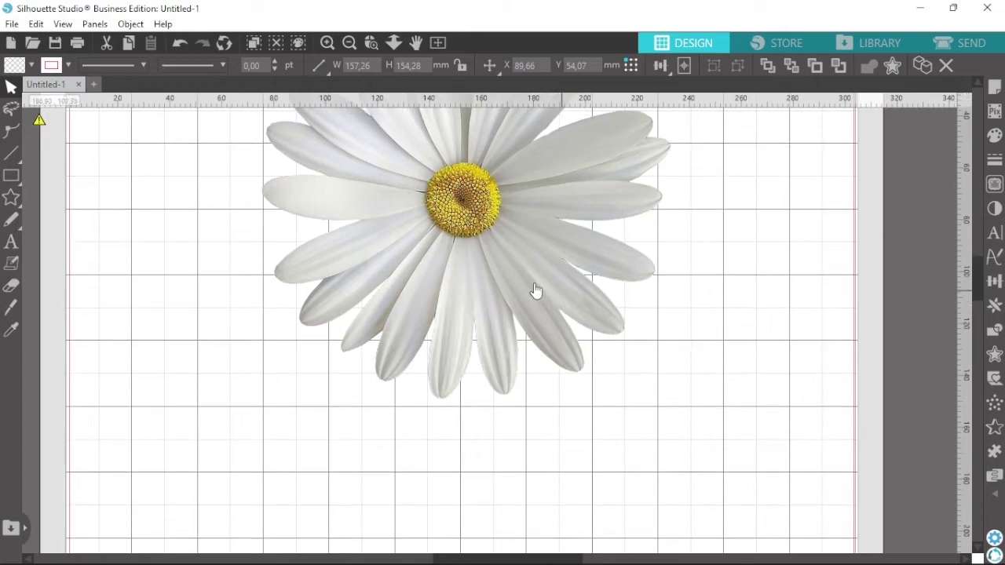
pyautogui.moveTo(507, 240); pyautogui.dragTo(521, 366)
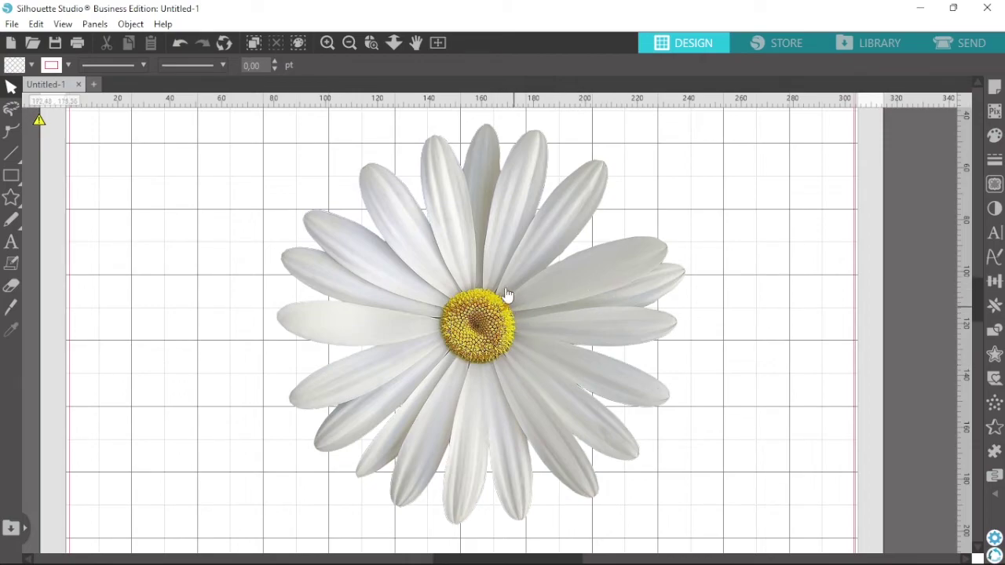
pyautogui.moveTo(508, 294); pyautogui.dragTo(505, 310)
pyautogui.press('Escape')
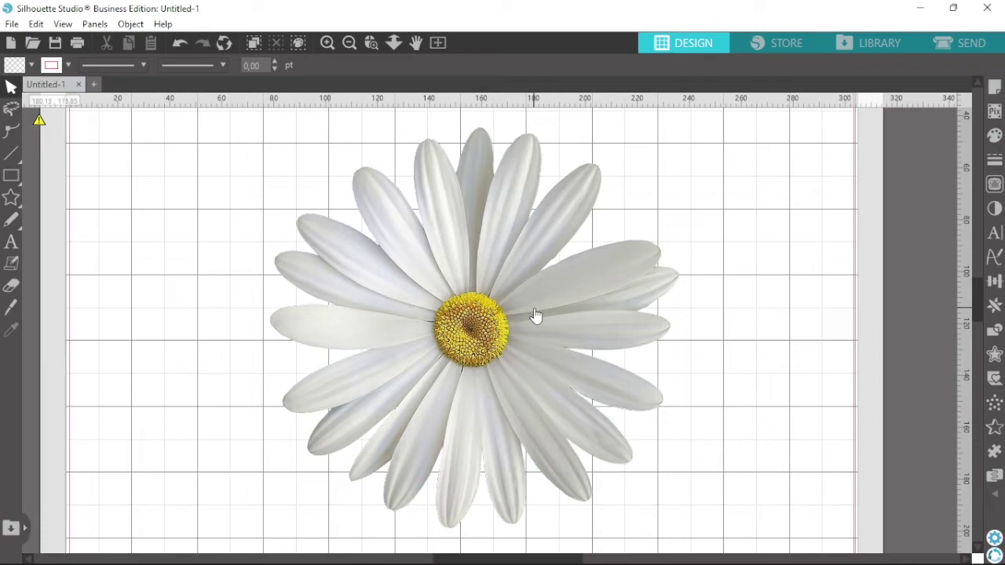